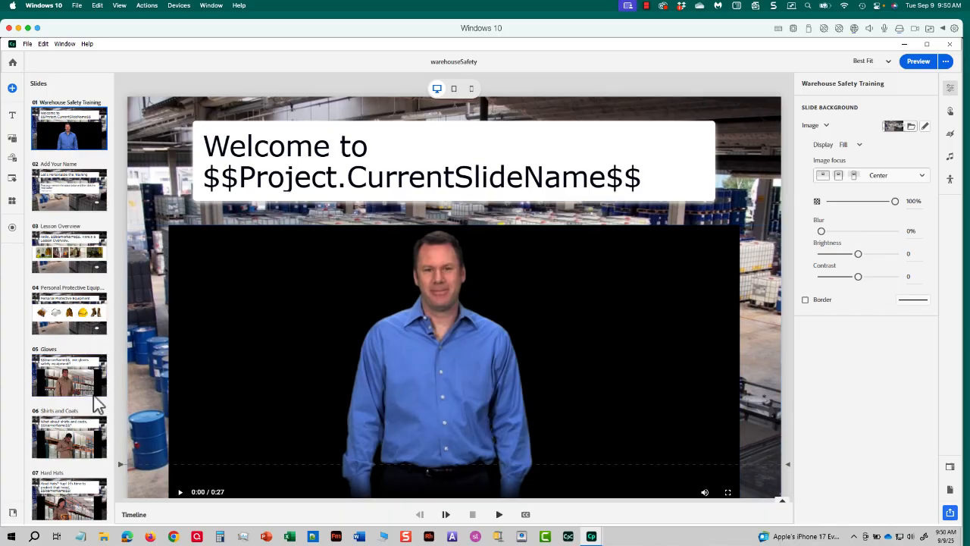
# Add a blank slide after the Lesson Review slide at the end of the project.
pyautogui.scroll(-5, 97, 404)
pyautogui.scroll(-1, 97, 404)
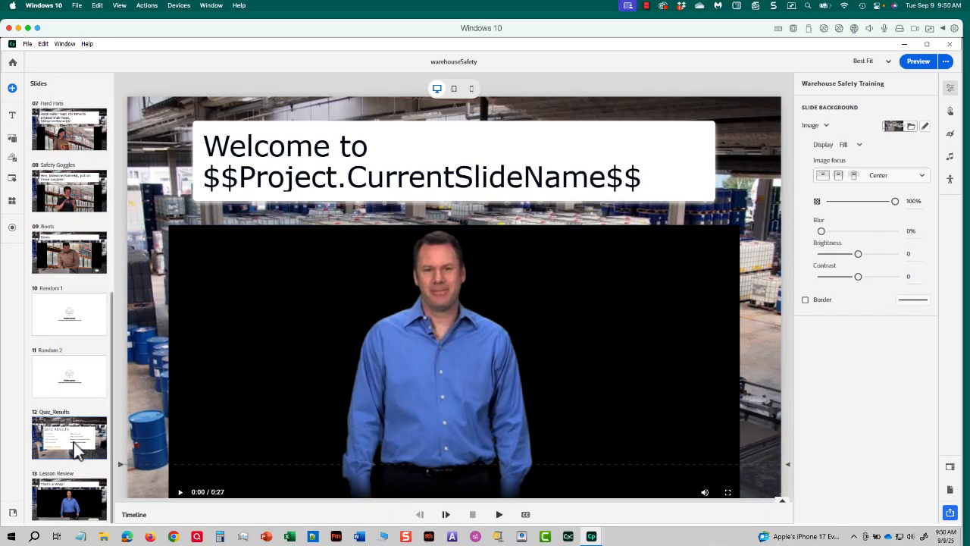
pyautogui.click(80, 490)
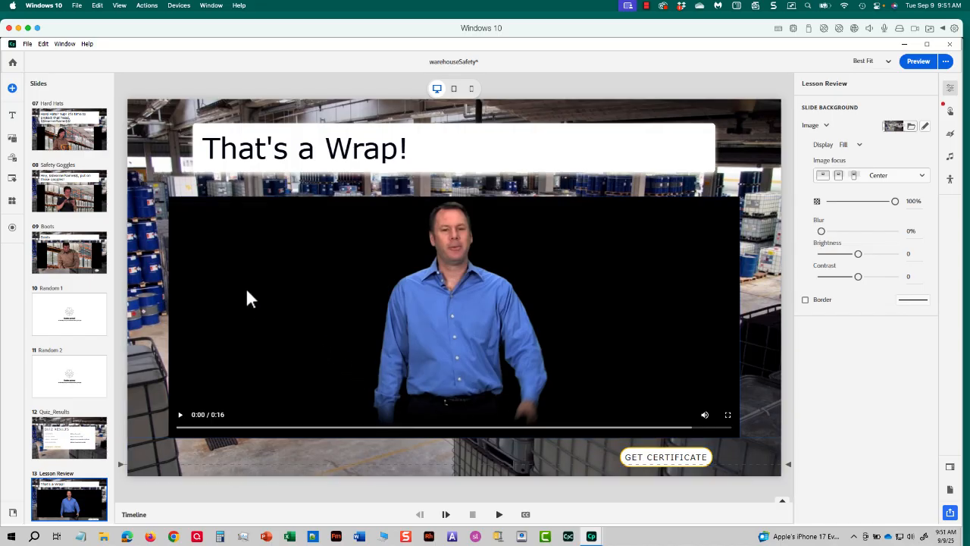
pyautogui.click(12, 89)
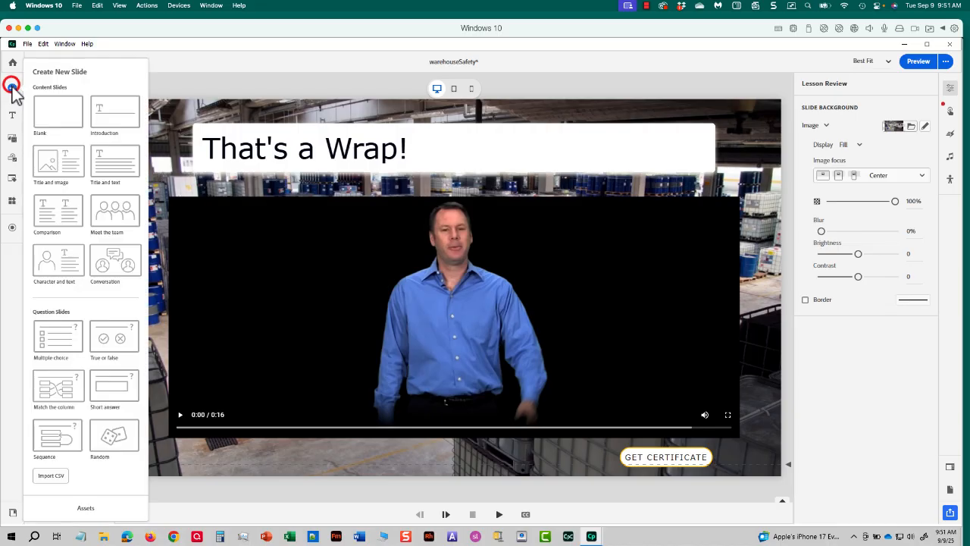
pyautogui.click(47, 99)
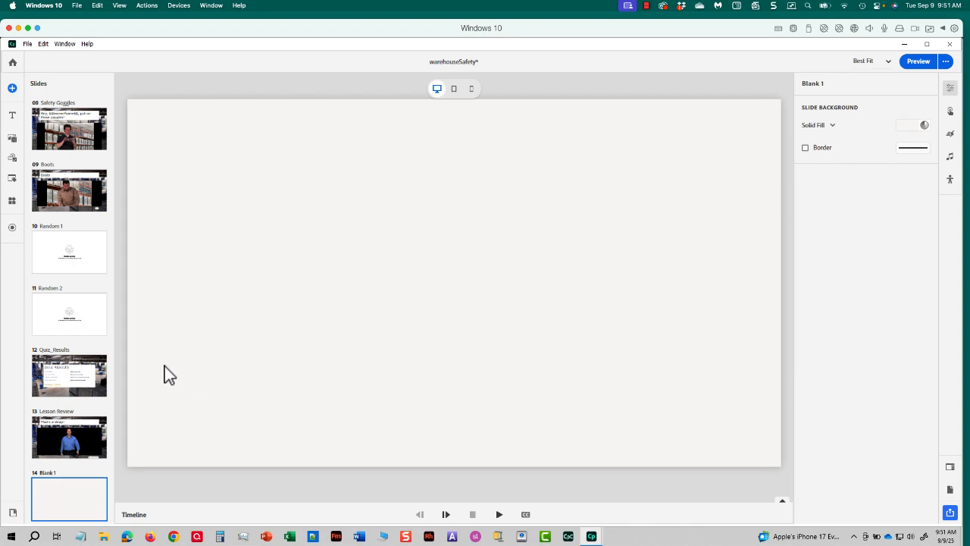
# Insert a Certificate widget on the blank slide and apply the centered design with the geometric cube-pattern border.
pyautogui.click(13, 201)
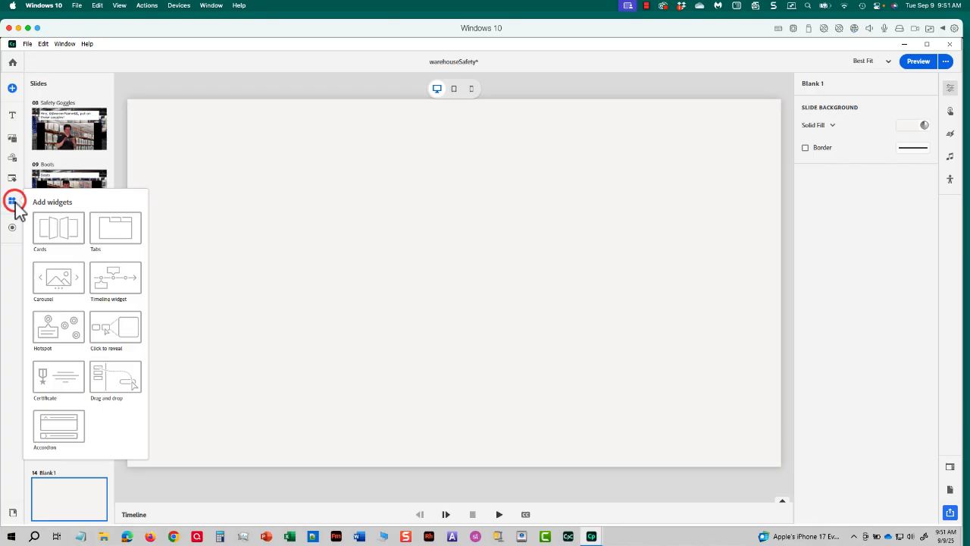
pyautogui.click(64, 391)
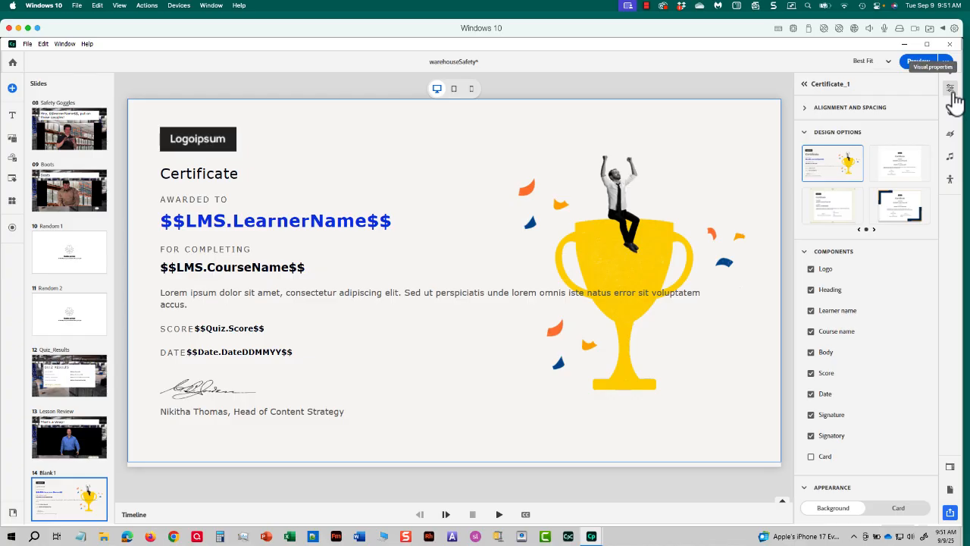
pyautogui.click(895, 168)
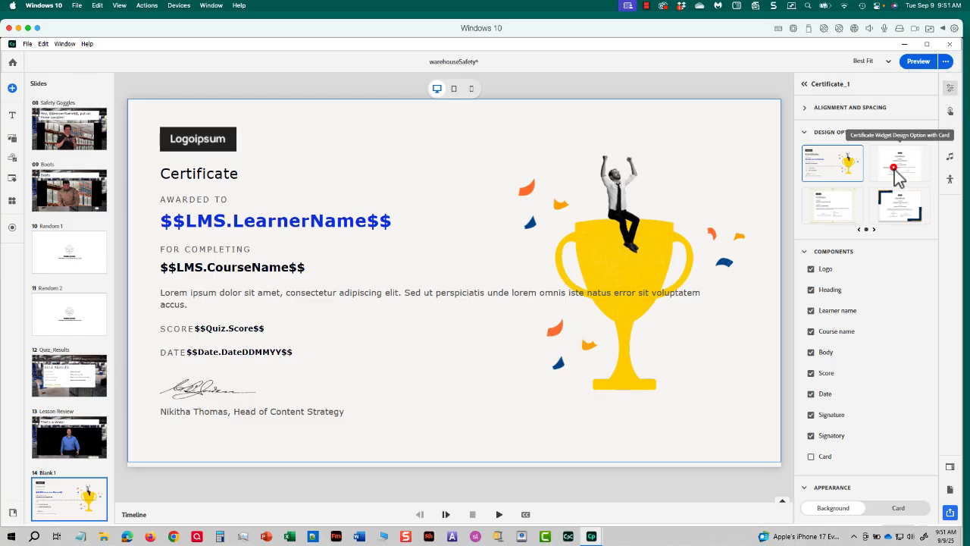
pyautogui.click(903, 217)
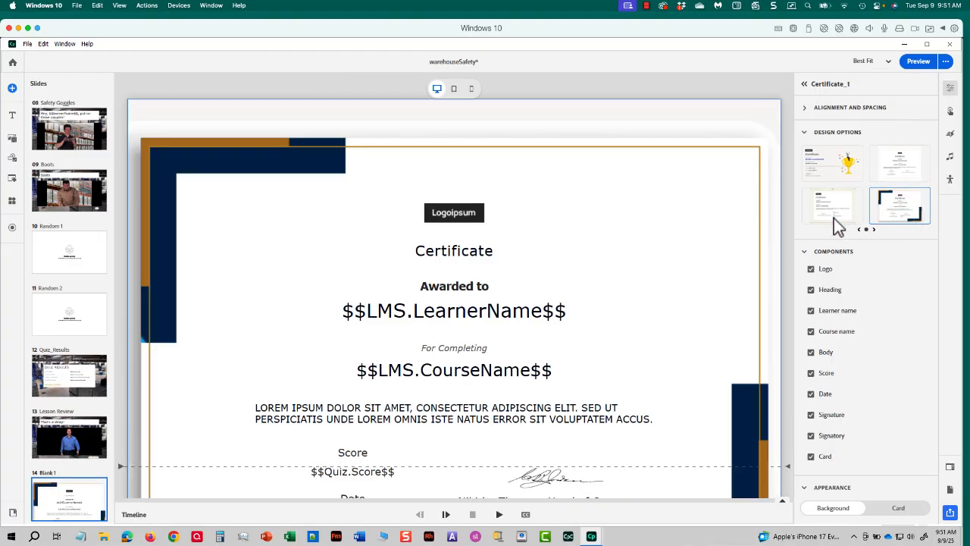
pyautogui.click(834, 218)
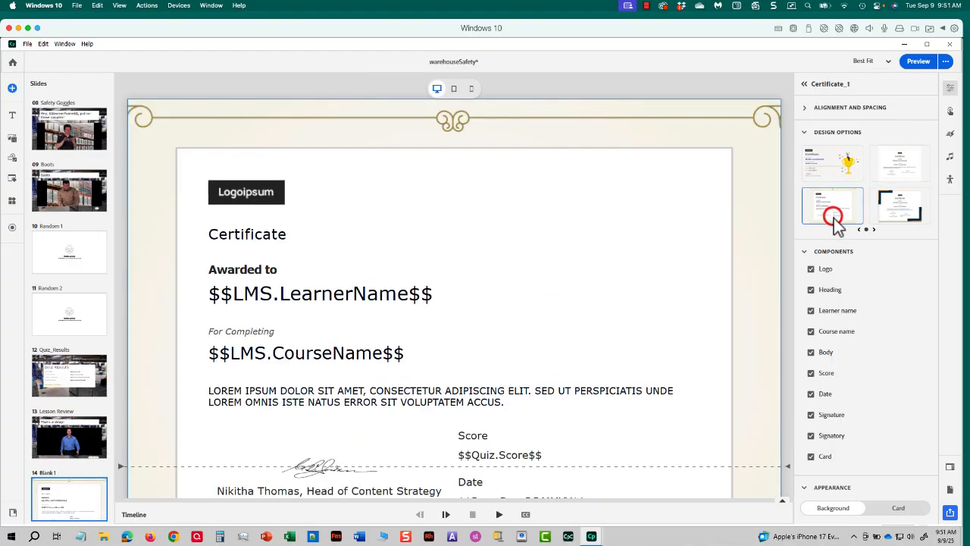
pyautogui.click(893, 171)
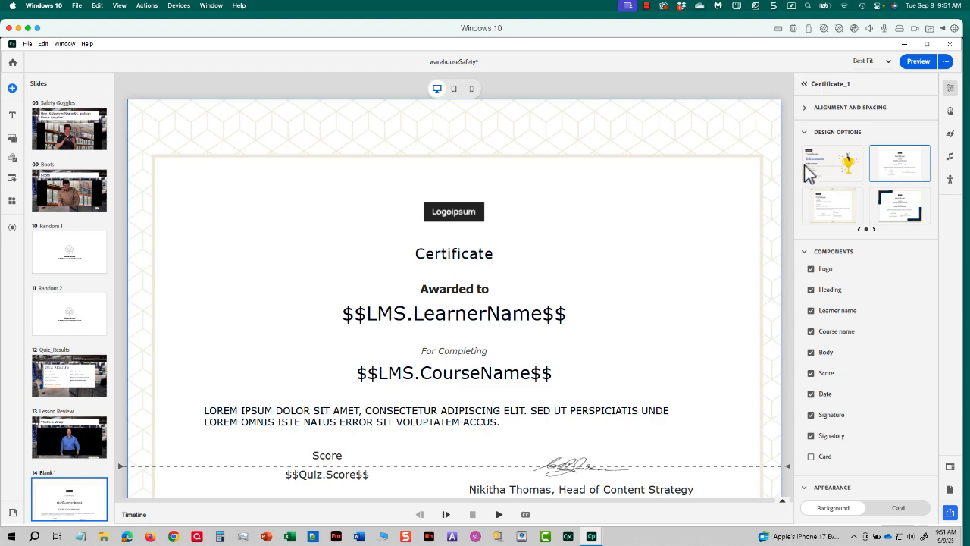
# Replace the certificate's placeholder logo with aquoLogo.gif from the warehouseSafetyImages folder.
pyautogui.click(462, 226)
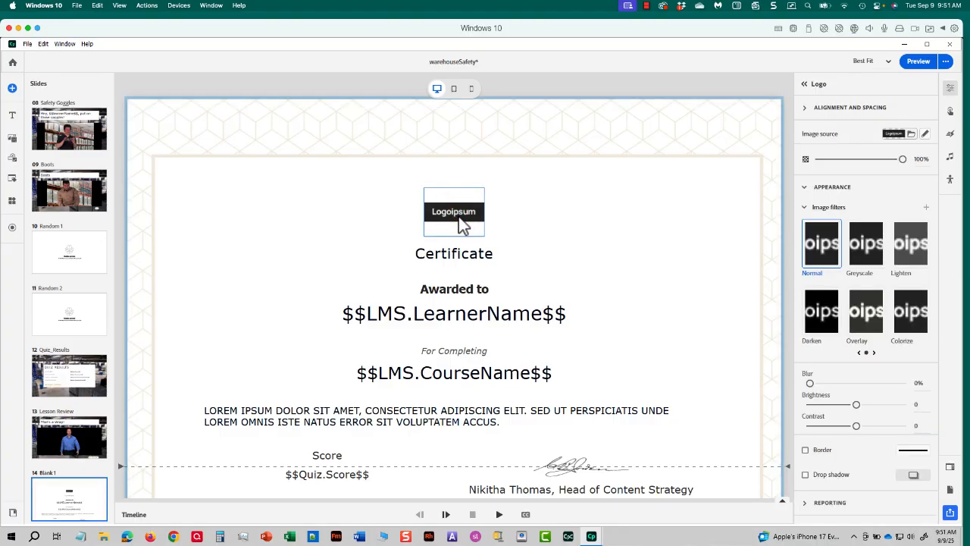
pyautogui.click(912, 137)
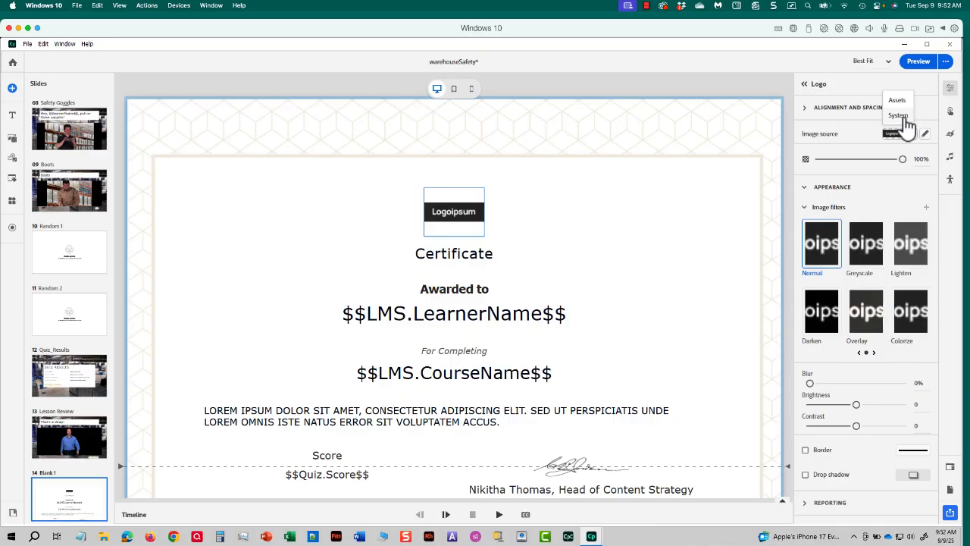
pyautogui.click(902, 118)
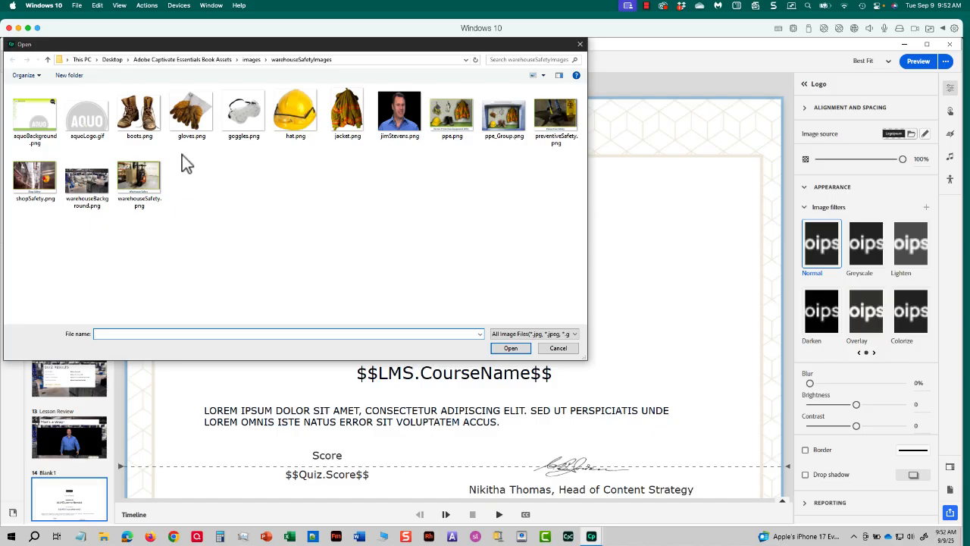
pyautogui.click(97, 130)
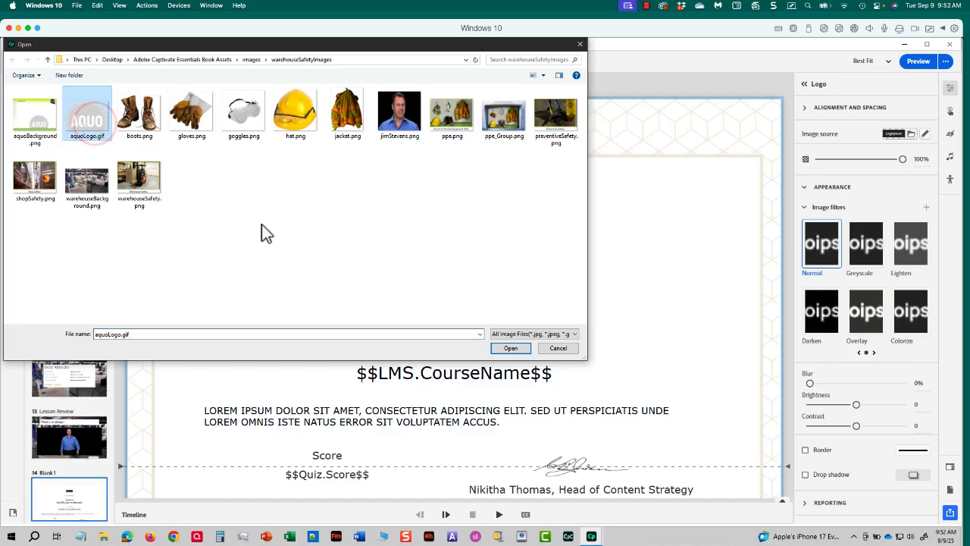
pyautogui.click(512, 347)
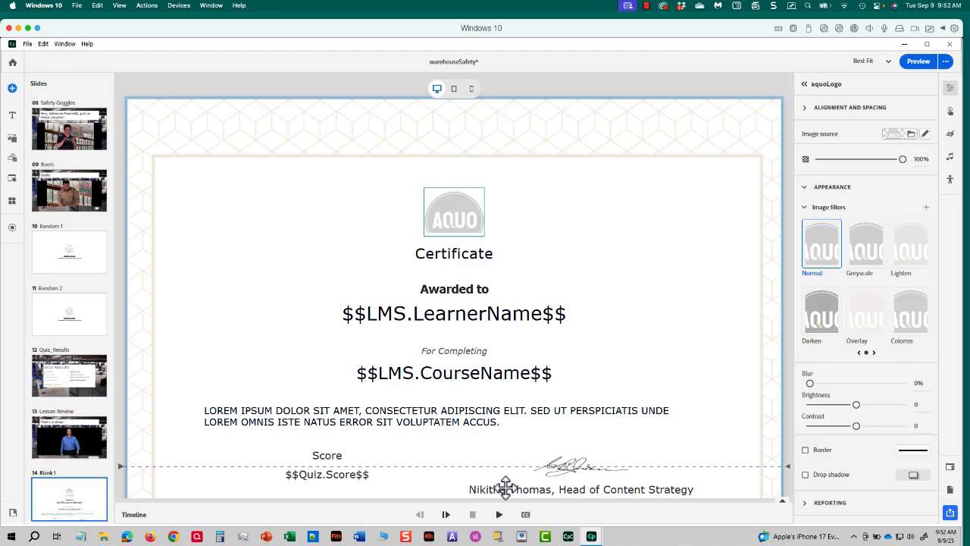
# Replace the certificate's signatory line with the new signatory's name followed by the title "Good Guy".
pyautogui.doubleClick(508, 491)
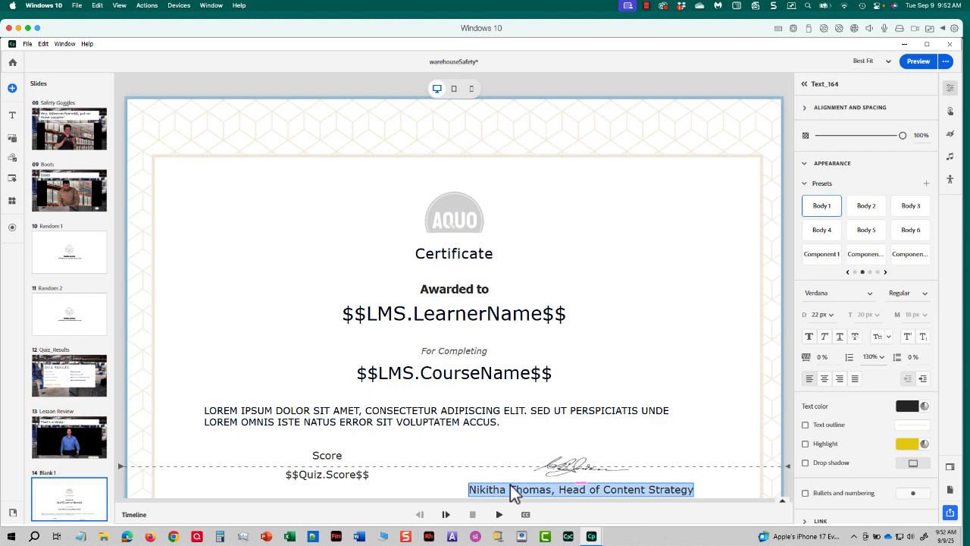
pyautogui.write('Biff Bif')
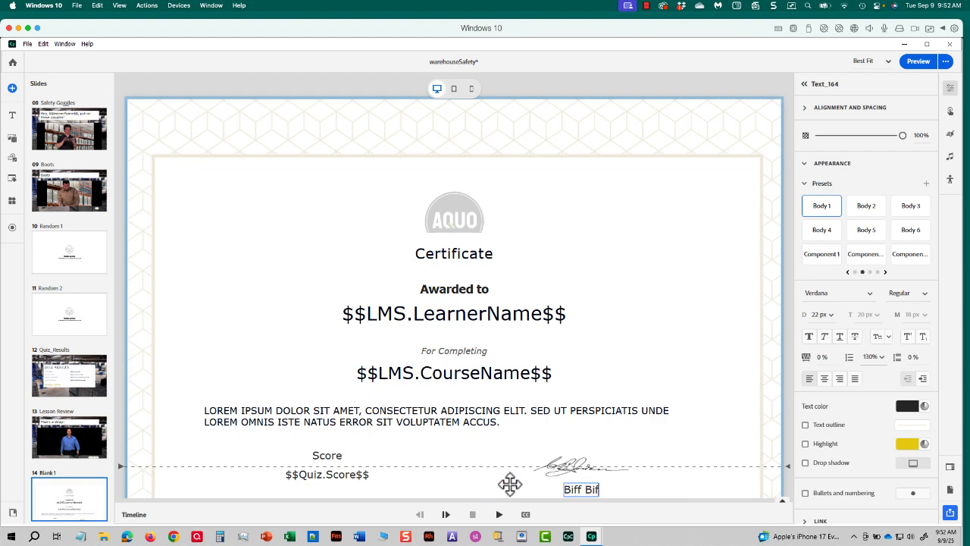
pyautogui.write('ferson')
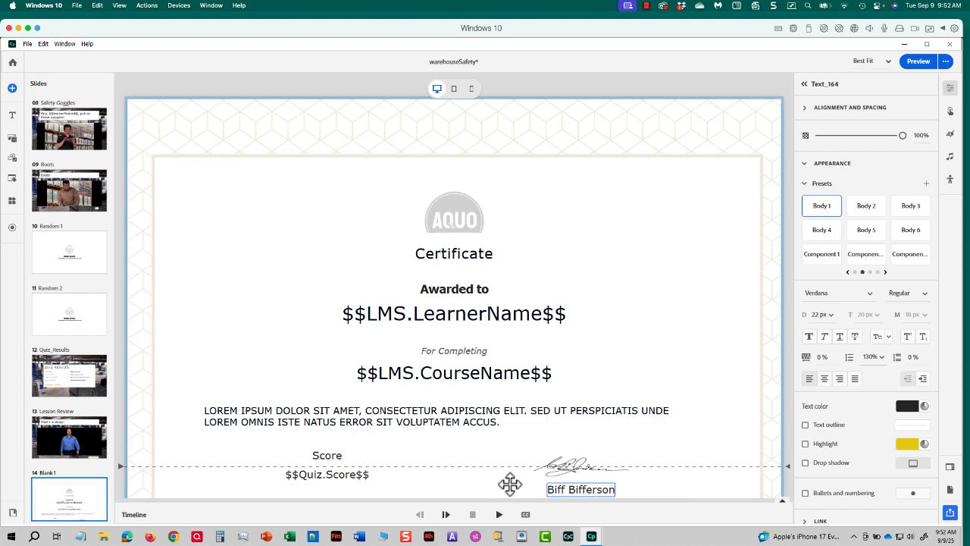
pyautogui.write(', Good Guy')
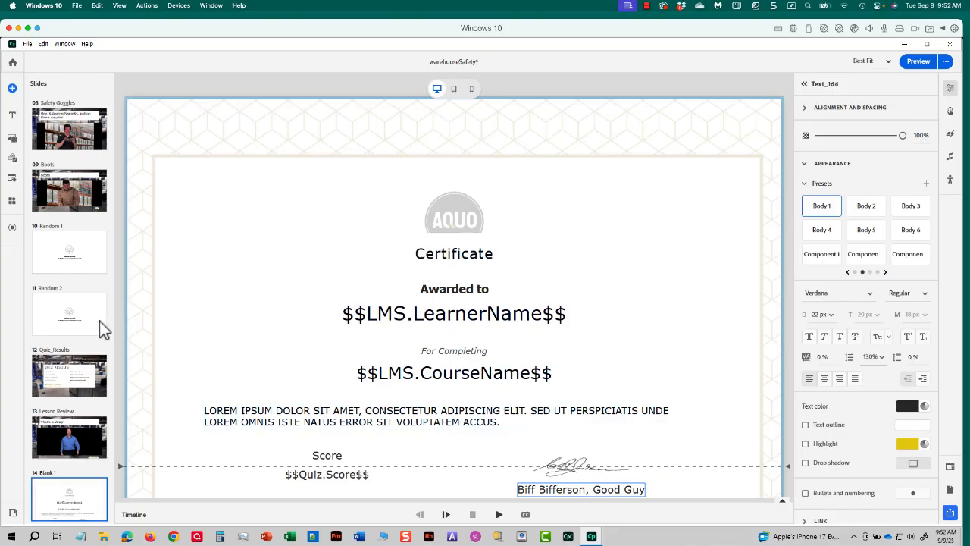
# Examine the variable behind the Add Your Name input field, the project's variable list and the Lesson Overview title.
pyautogui.scroll(5, 79, 262)
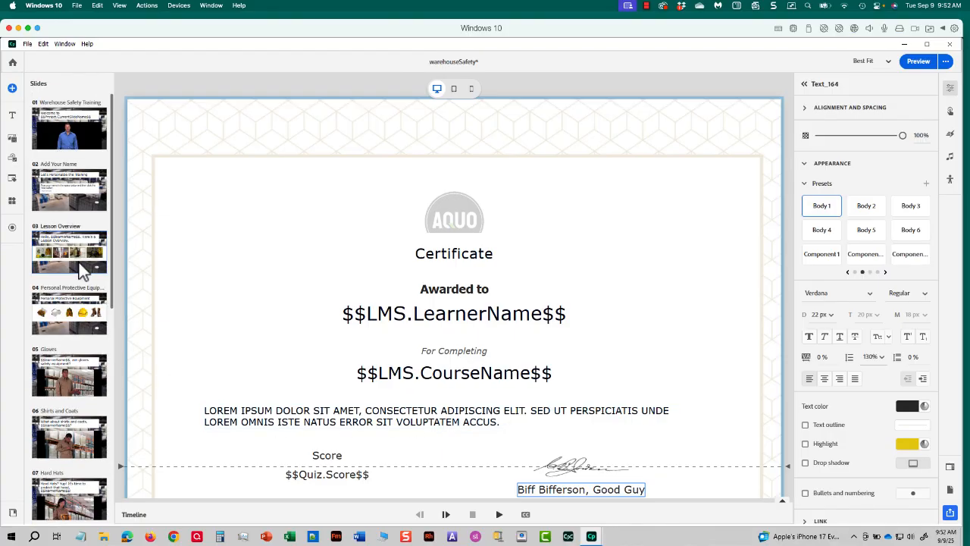
pyautogui.click(79, 205)
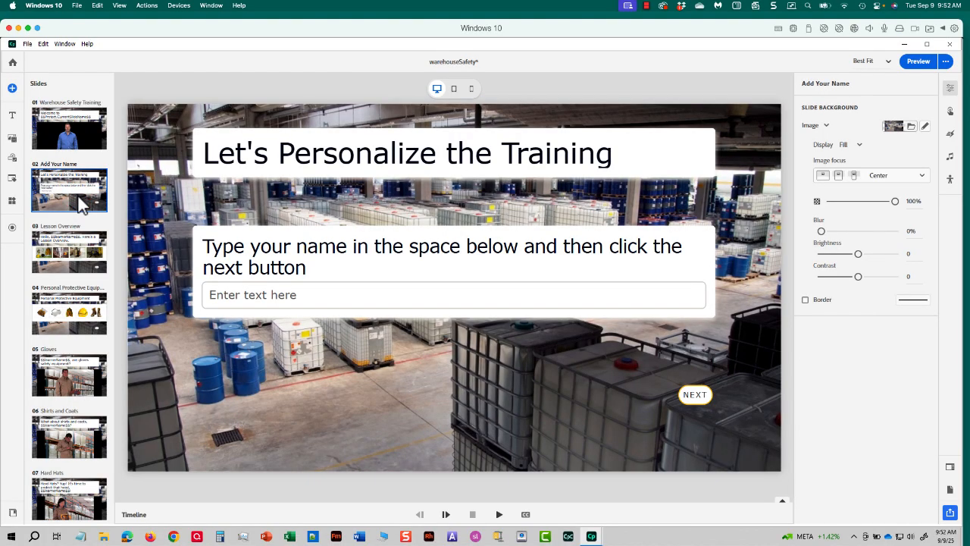
pyautogui.click(230, 300)
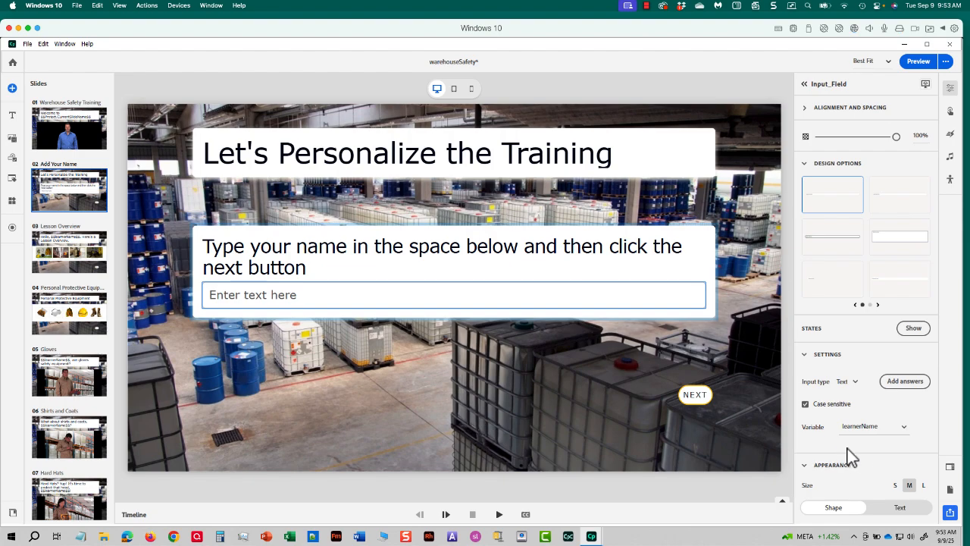
pyautogui.click(949, 490)
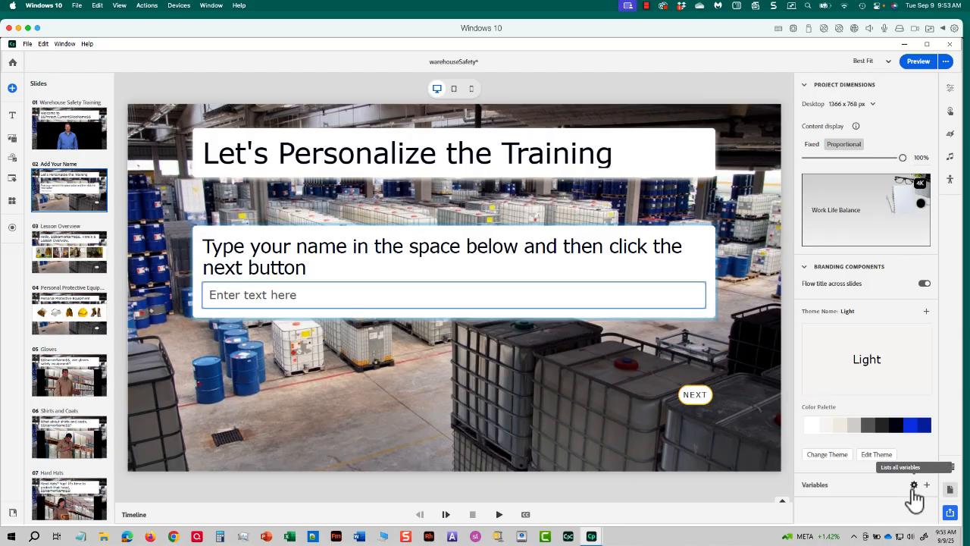
pyautogui.click(914, 485)
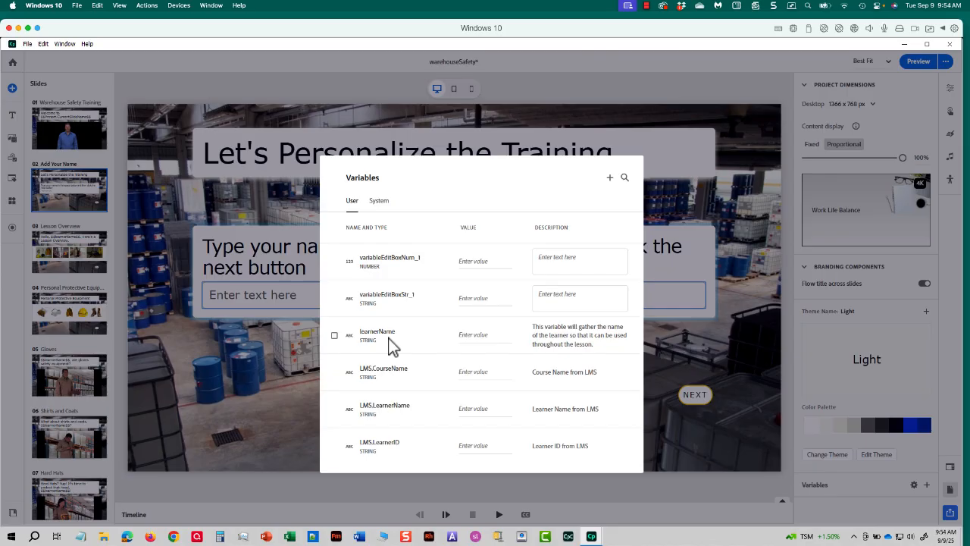
pyautogui.click(680, 332)
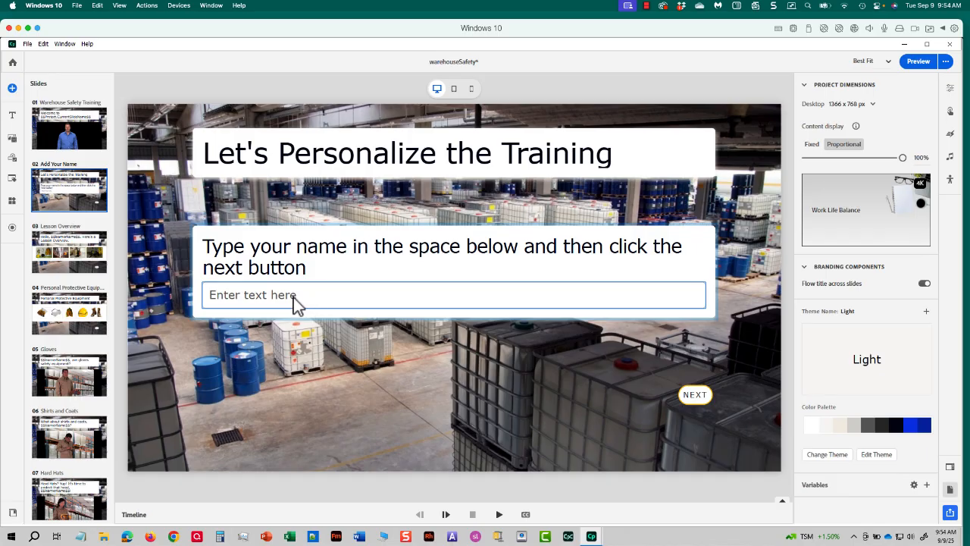
pyautogui.click(86, 266)
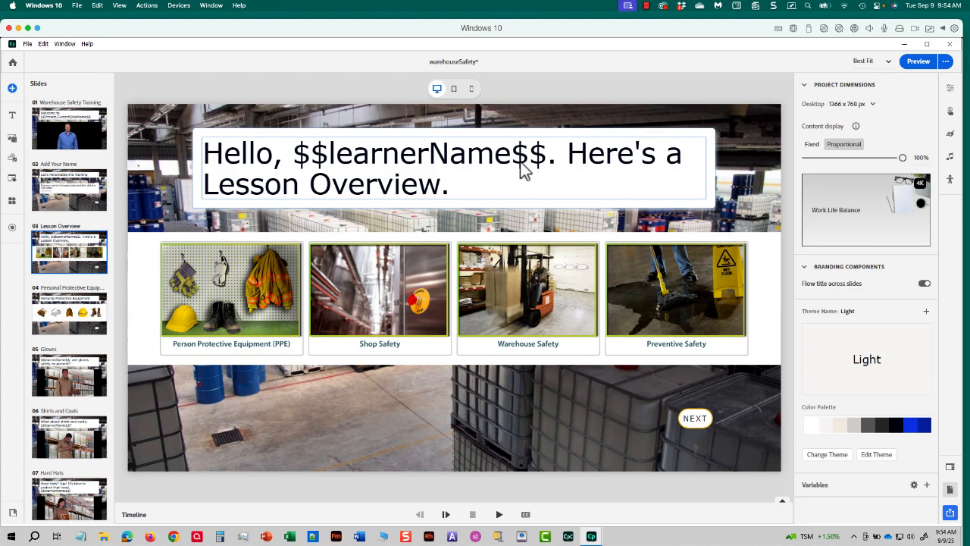
# On the certificate slide, replace the $$LMS.LearnerName$$ text under "Awarded to" with the user variable learnerName.
pyautogui.scroll(-5, 59, 361)
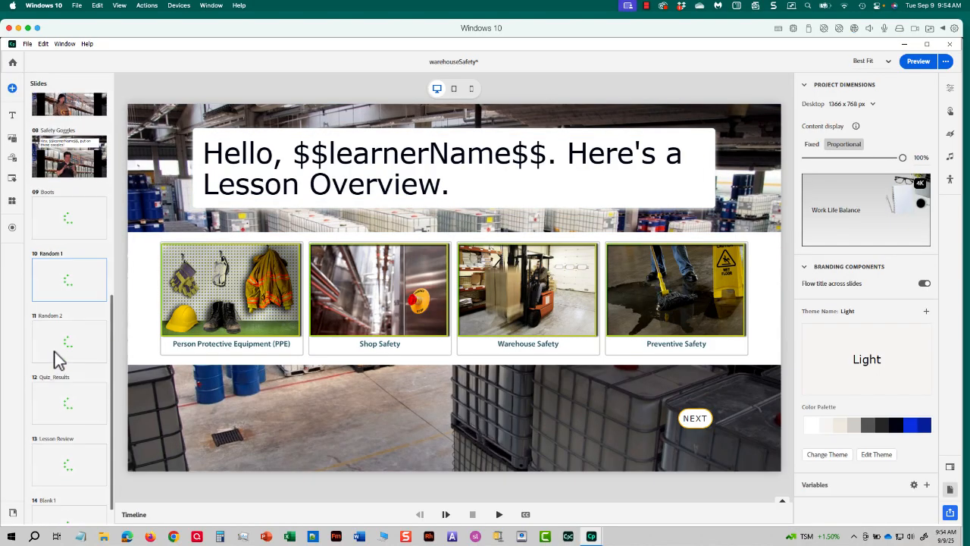
pyautogui.scroll(-1, 55, 352)
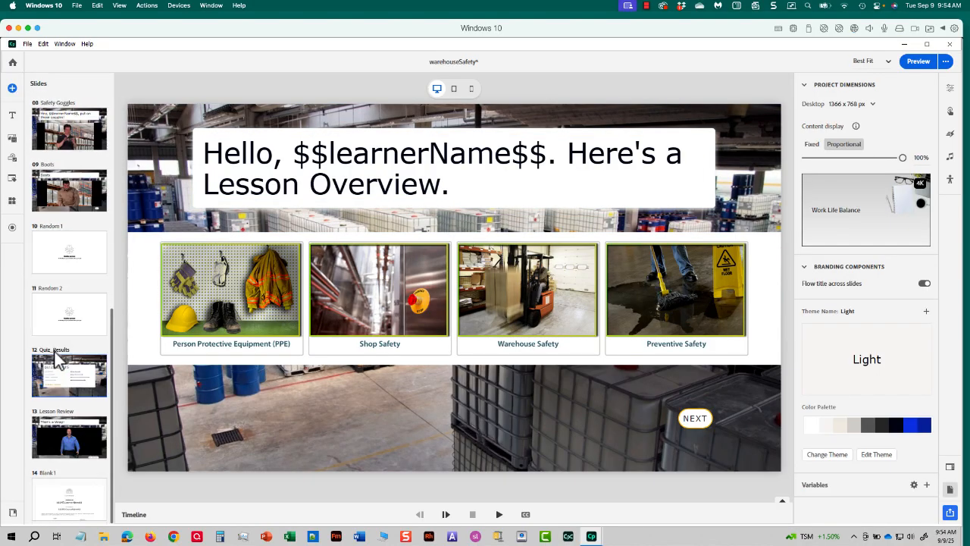
pyautogui.click(60, 490)
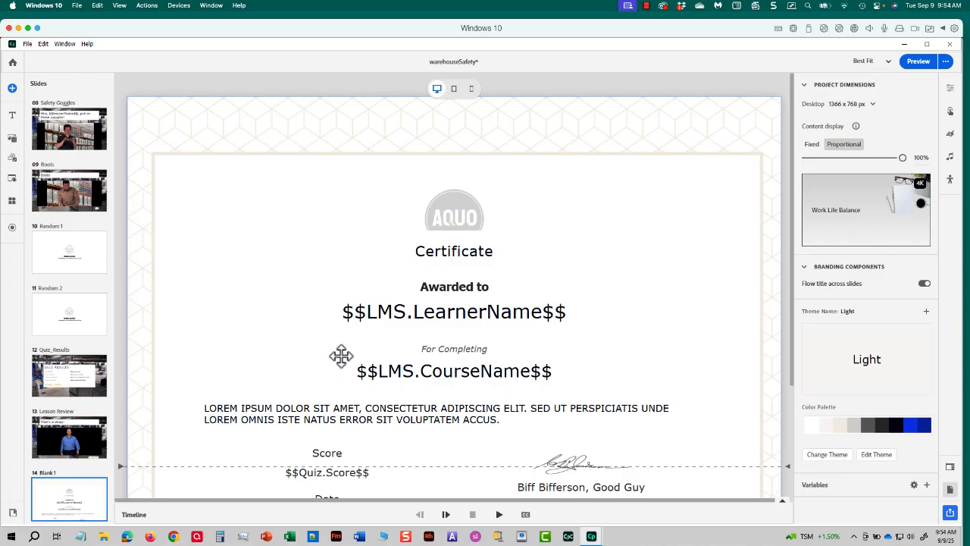
pyautogui.click(387, 320)
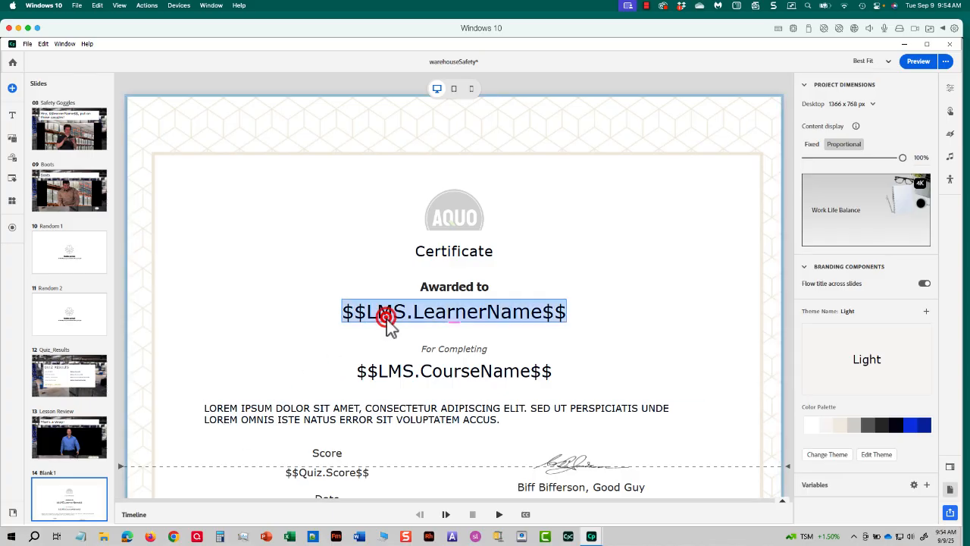
pyautogui.doubleClick(386, 319)
pyautogui.write('$$')
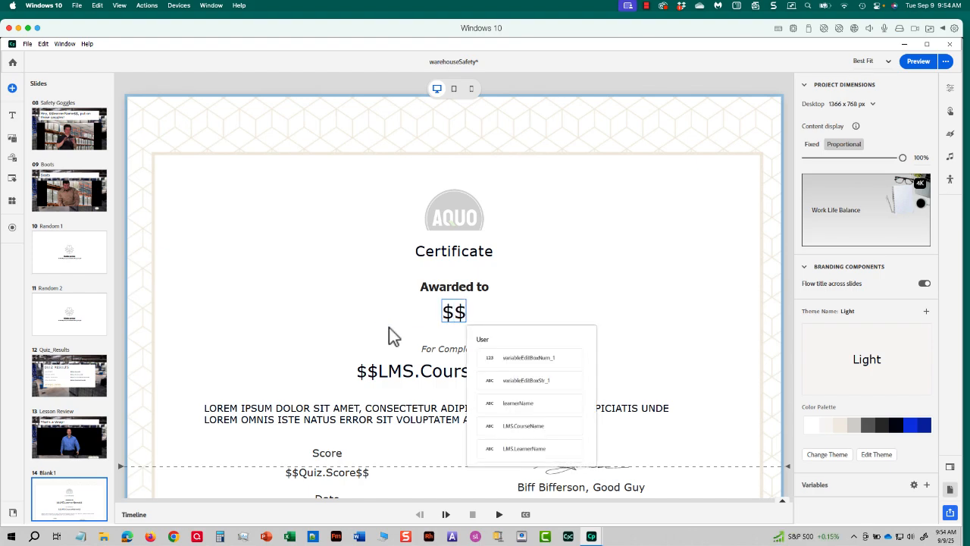
pyautogui.click(510, 406)
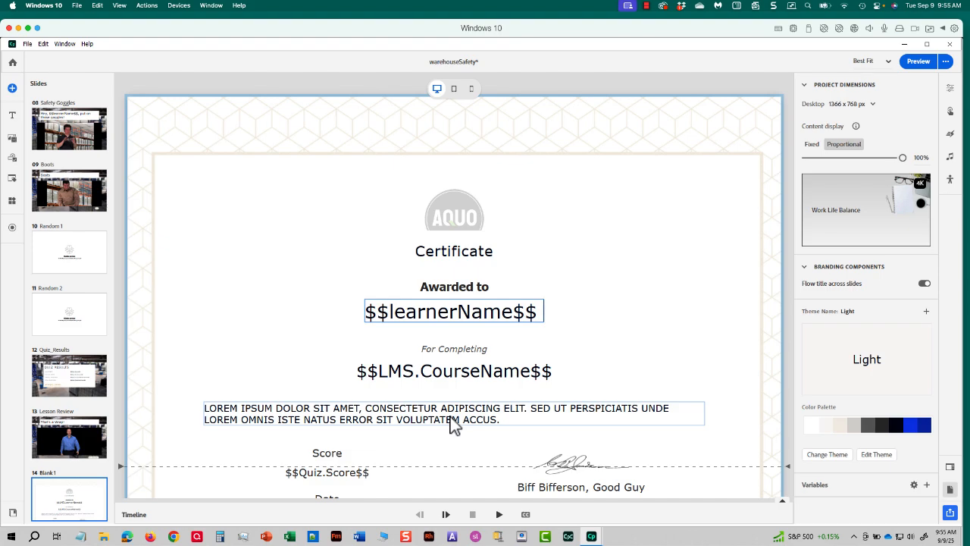
# Set the SCORM course title to "Warehouse Safety Training" in the quiz reporting preferences.
pyautogui.click(45, 44)
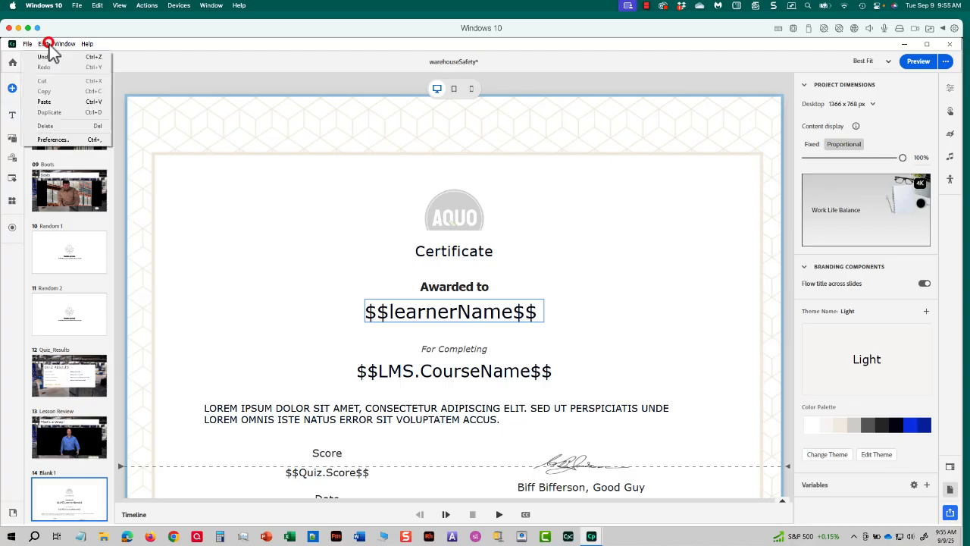
pyautogui.click(61, 141)
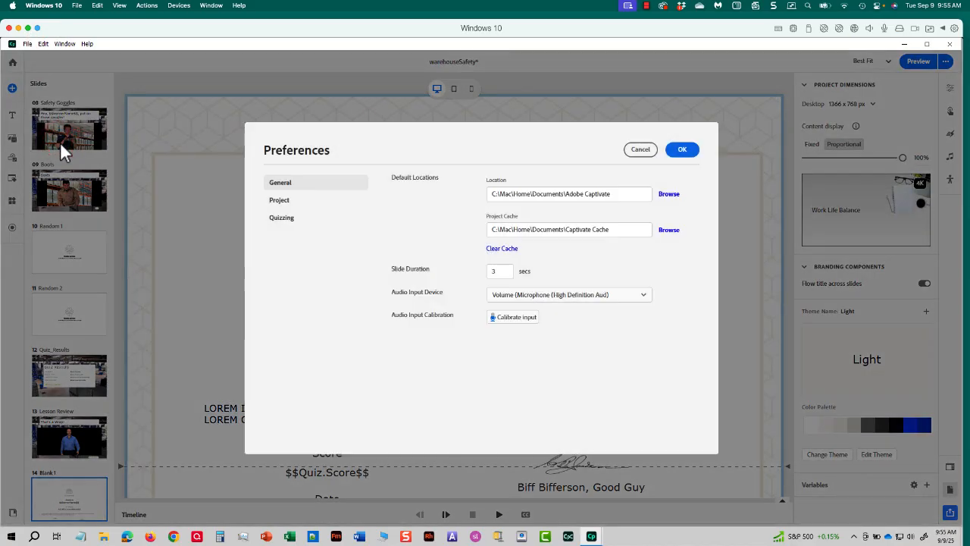
pyautogui.click(278, 217)
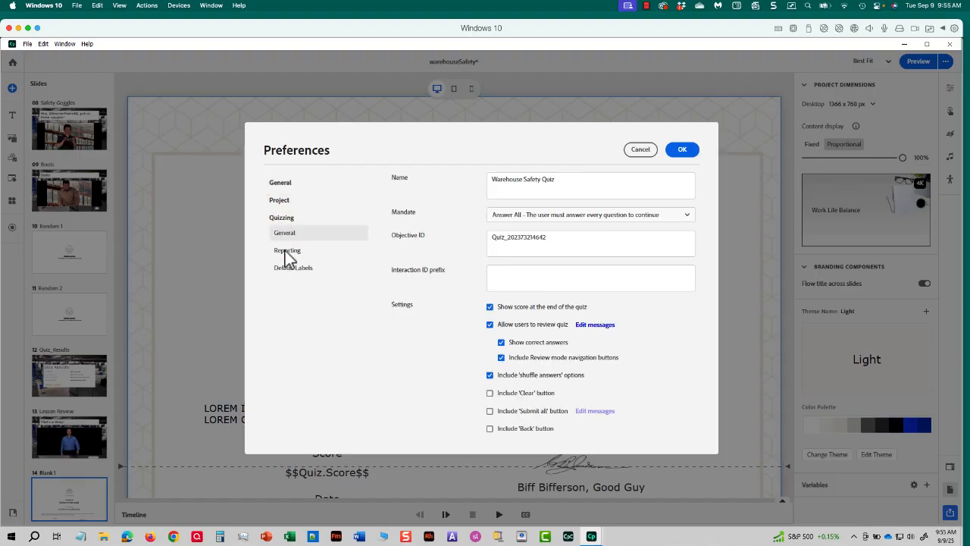
pyautogui.click(284, 250)
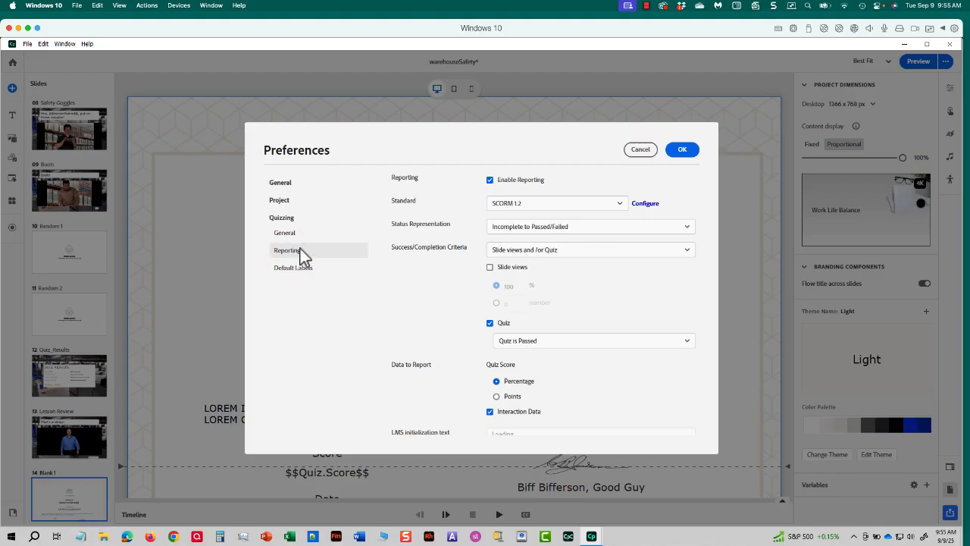
pyautogui.click(635, 204)
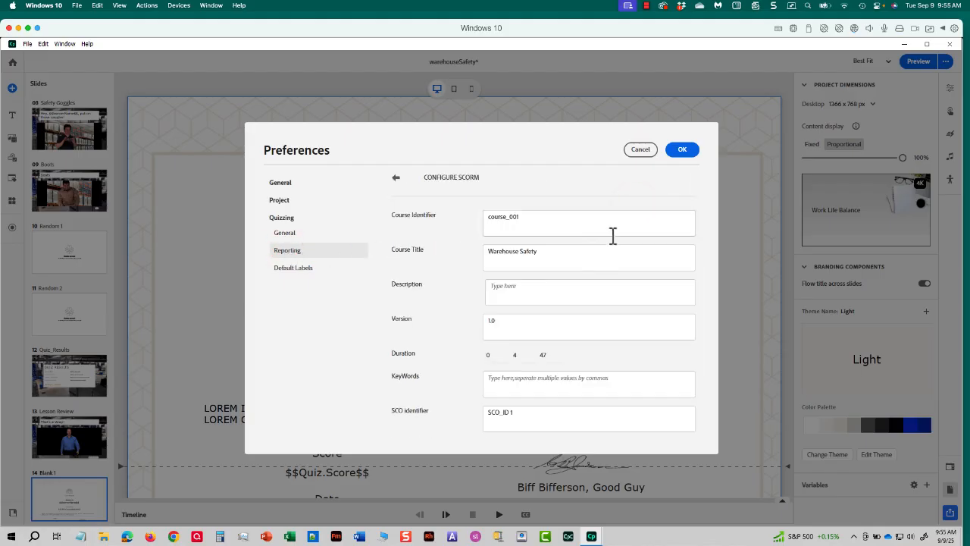
pyautogui.click(584, 255)
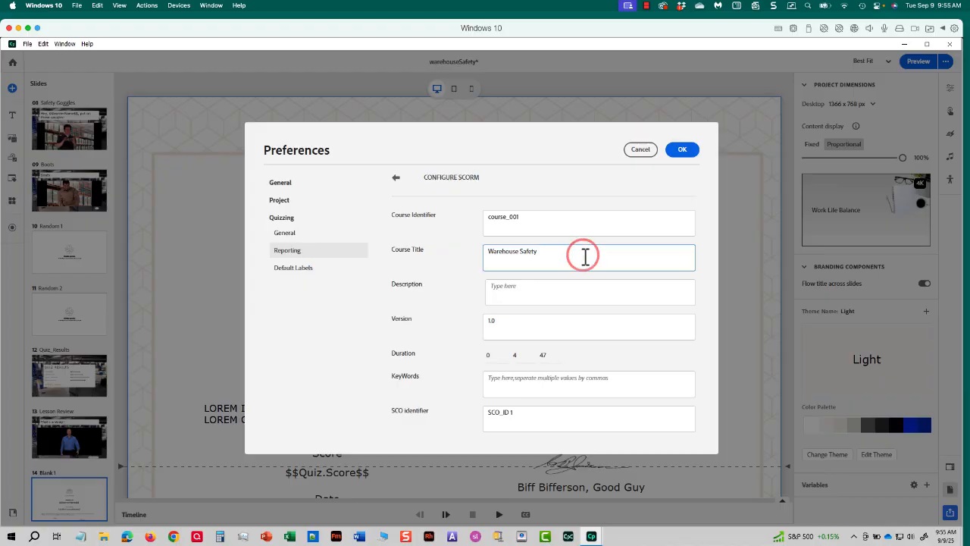
pyautogui.write('Training')
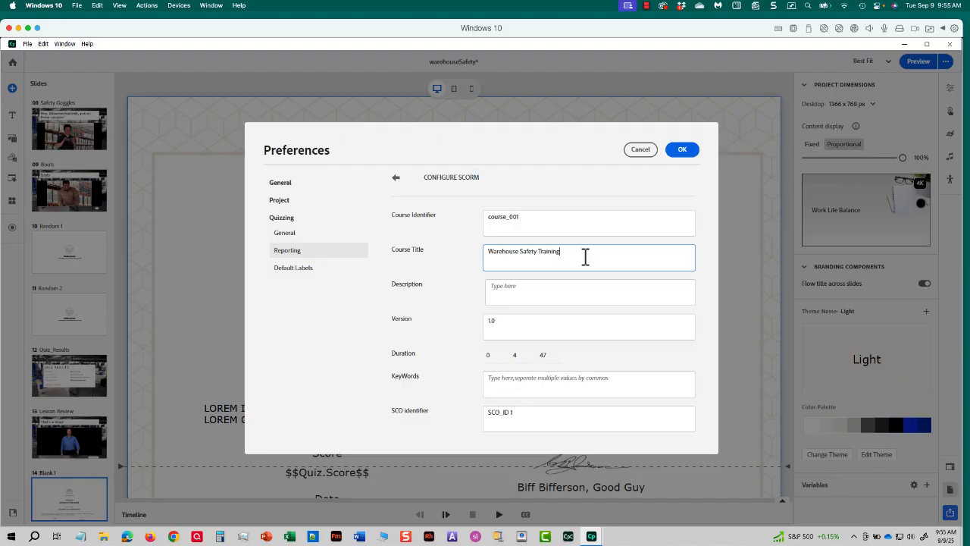
pyautogui.click(674, 154)
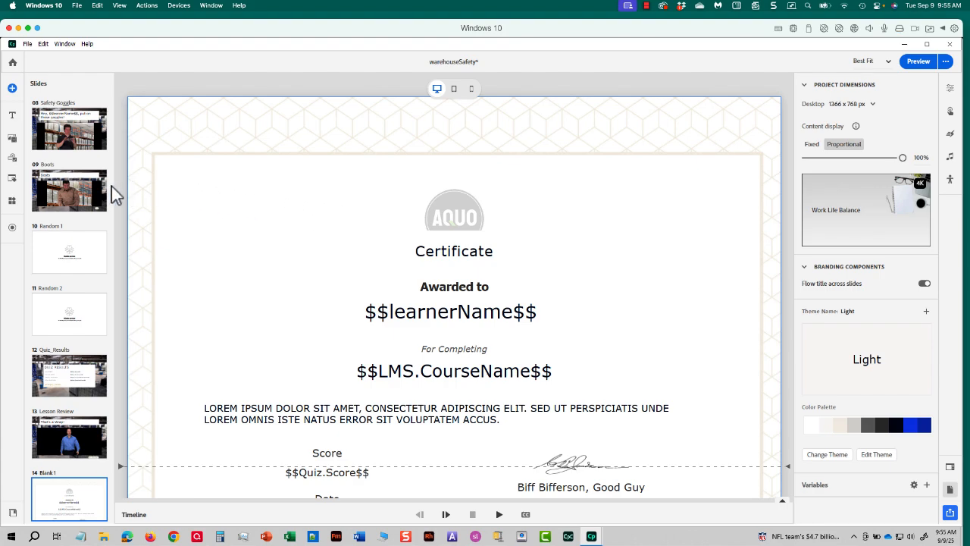
# Preview the project from the Warehouse Safety Training slide and submit the learner's full name on the personalization slide.
pyautogui.scroll(10, 106, 185)
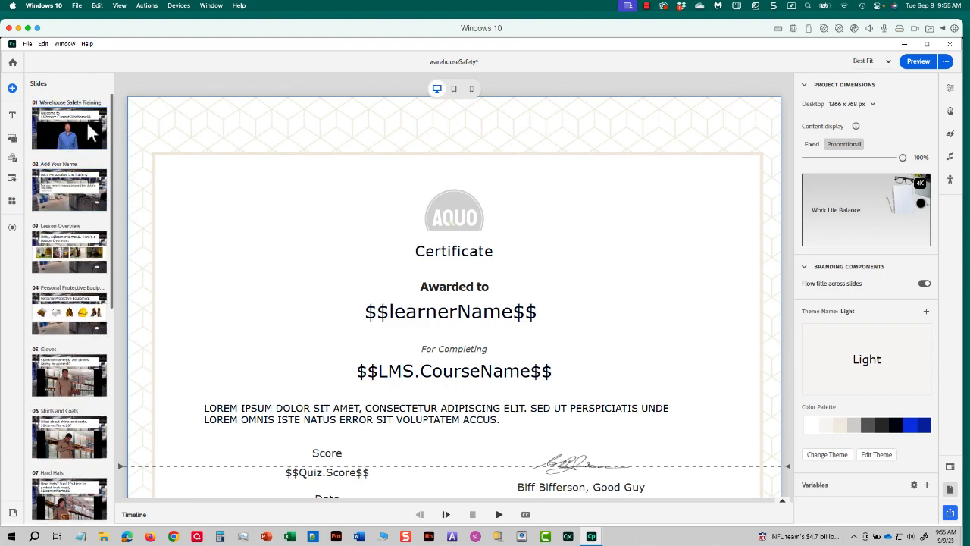
pyautogui.click(88, 126)
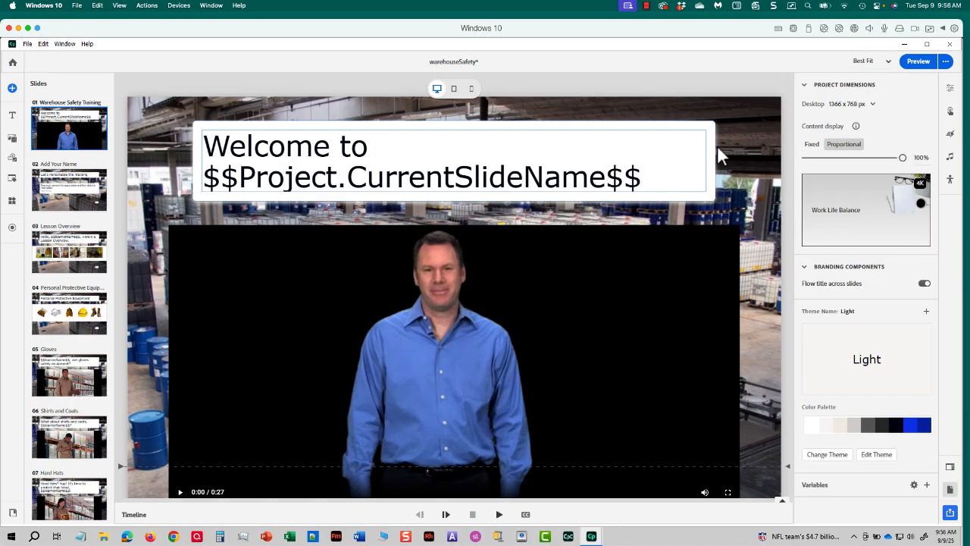
pyautogui.click(919, 62)
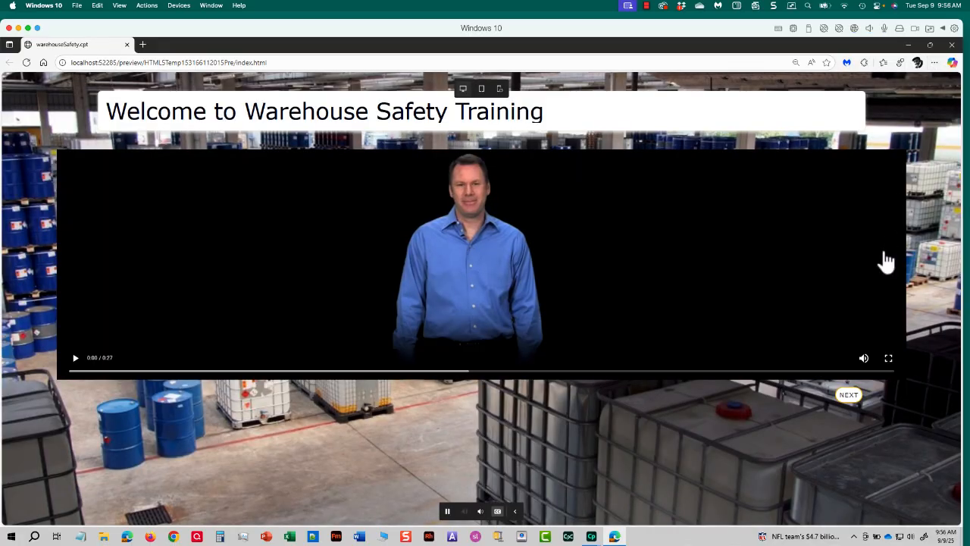
pyautogui.click(850, 394)
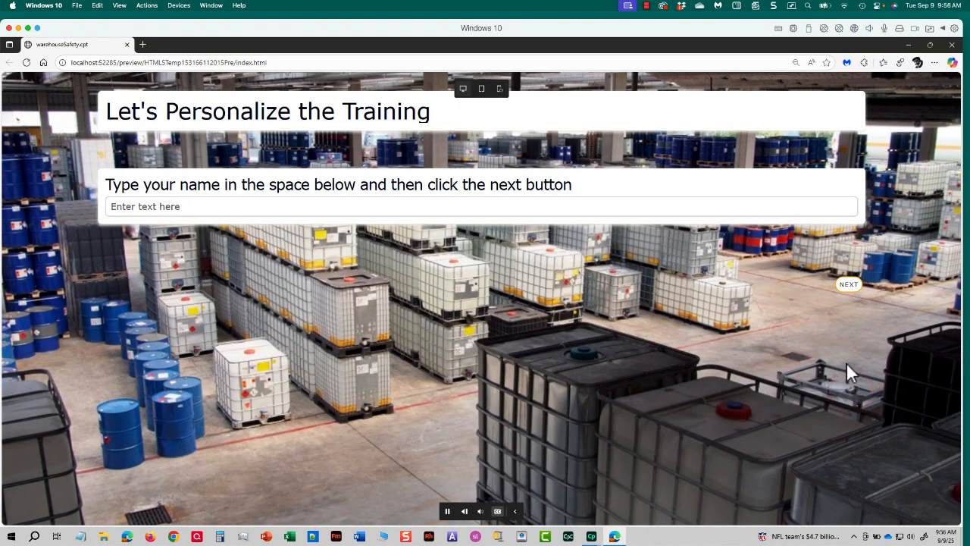
pyautogui.click(634, 207)
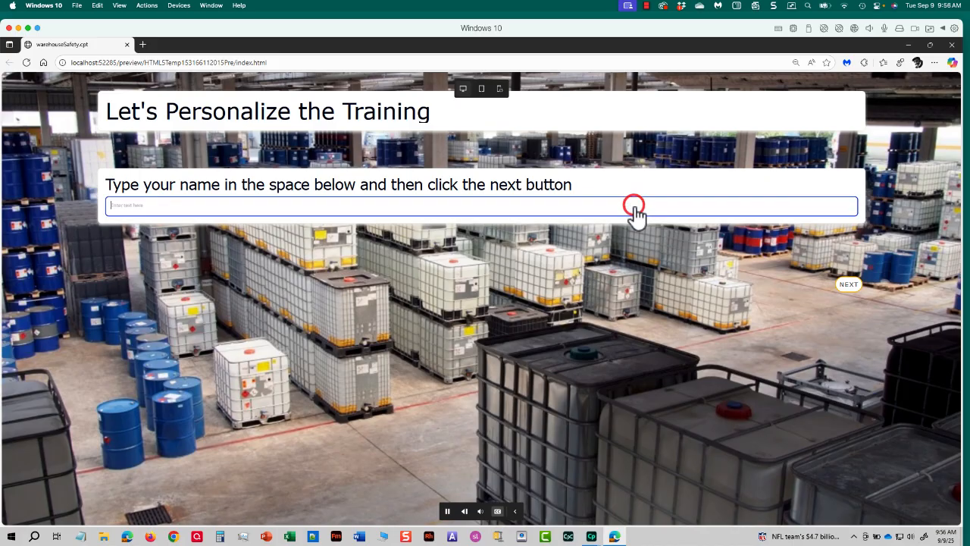
pyautogui.write('Kevin Siegel')
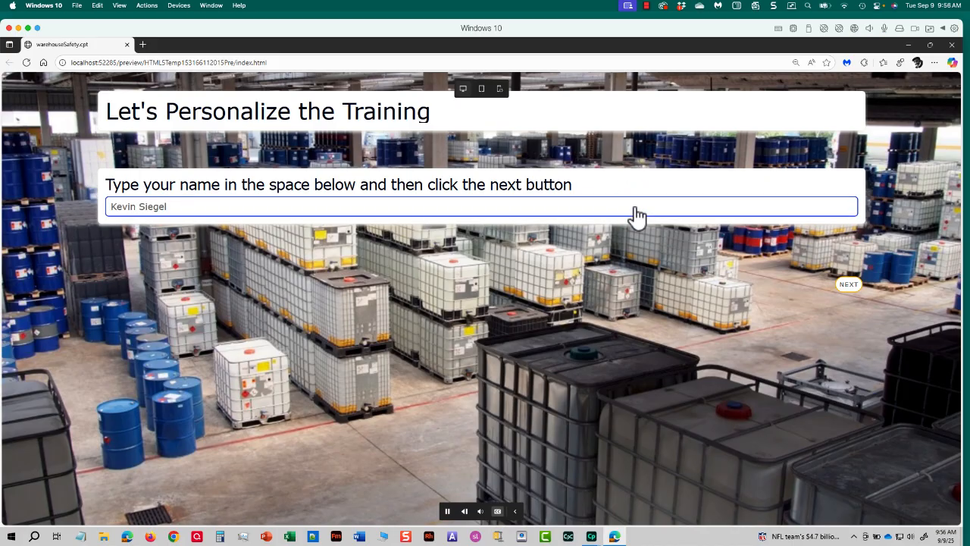
pyautogui.click(846, 286)
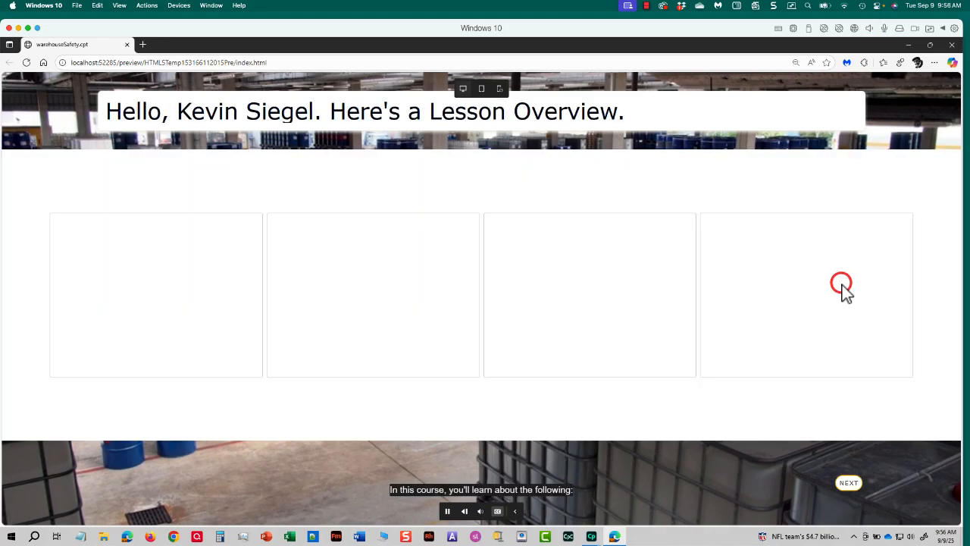
# Advance the preview from the Lesson Overview through the protective equipment slides to the first quiz question.
pyautogui.click(847, 483)
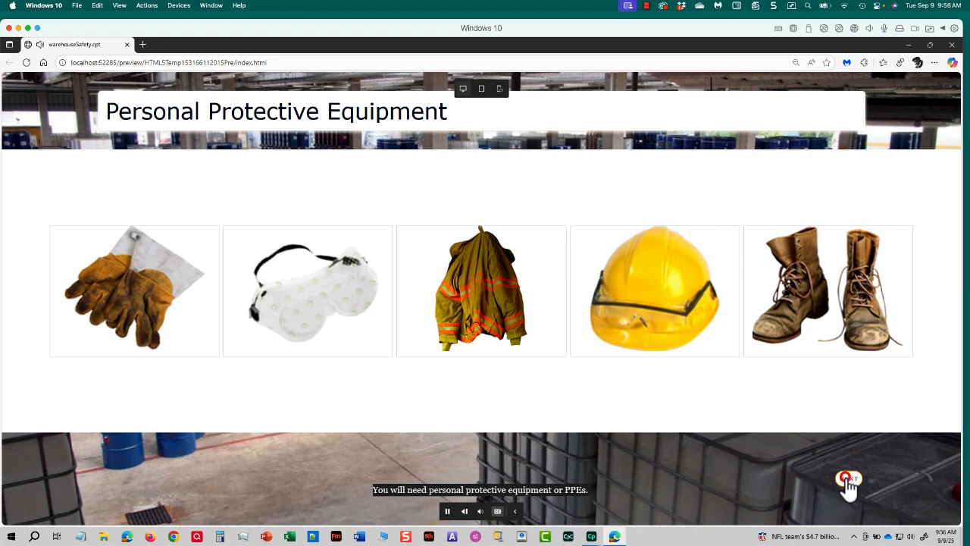
pyautogui.click(848, 484)
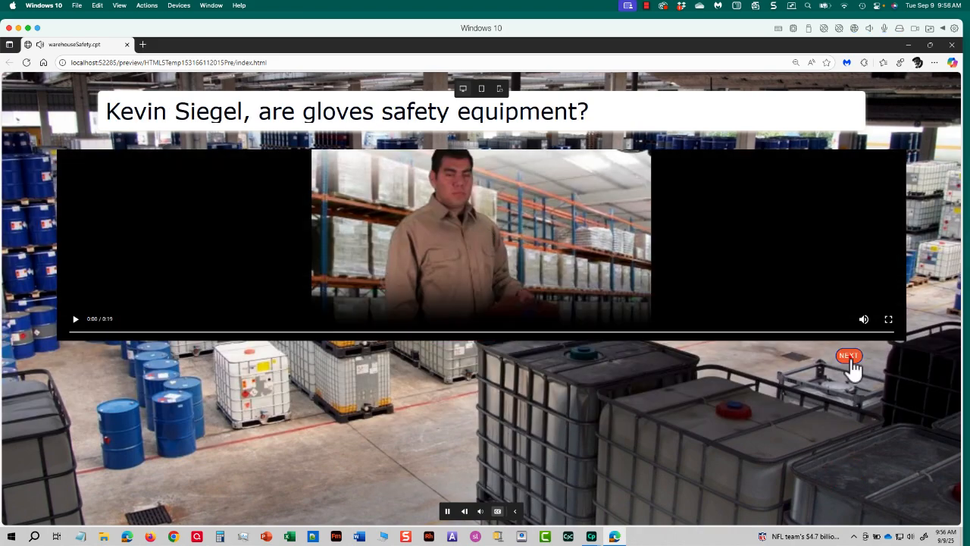
pyautogui.click(849, 357)
pyautogui.click(849, 358)
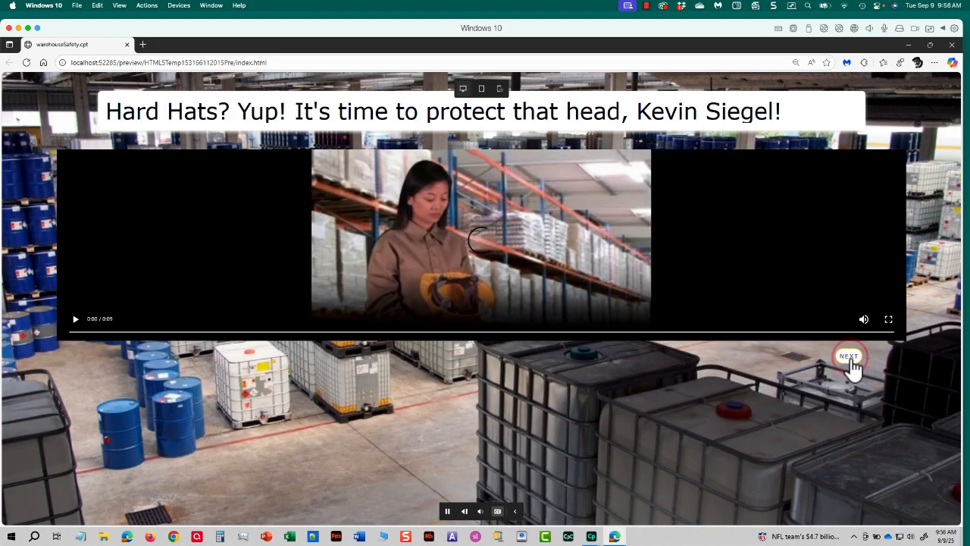
pyautogui.click(849, 358)
pyautogui.click(849, 358)
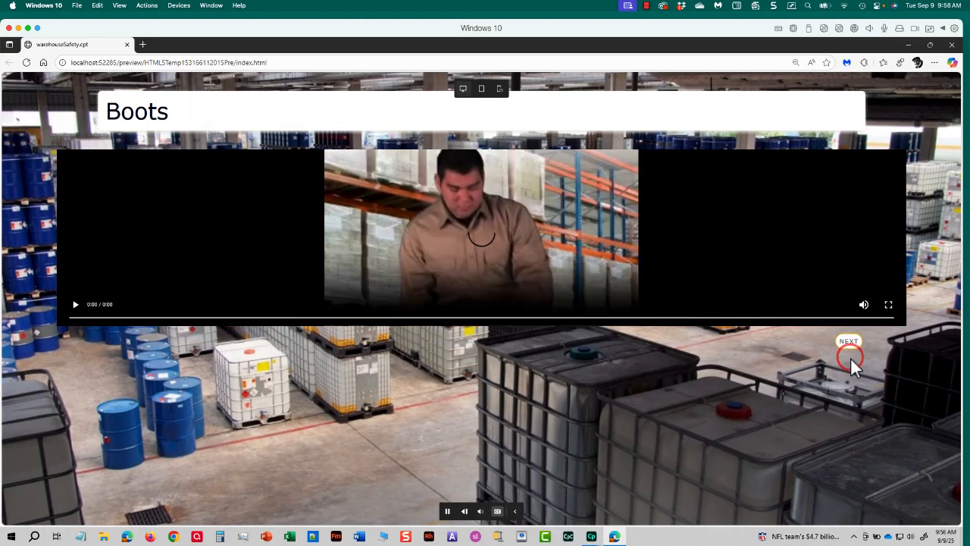
pyautogui.click(849, 349)
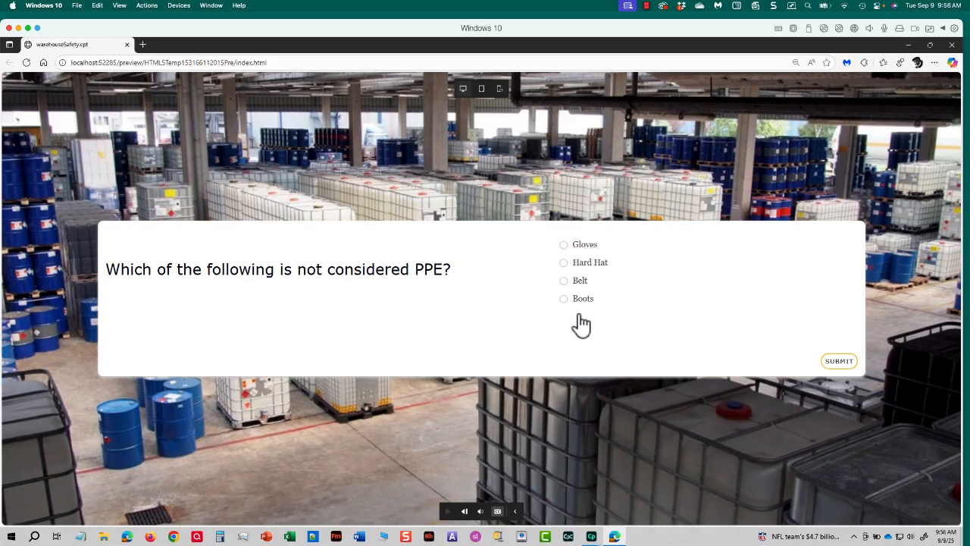
# Answer the PPE question with Belt and "Safety is optional" with FALSE, and continue past the results to get the certificate.
pyautogui.click(567, 282)
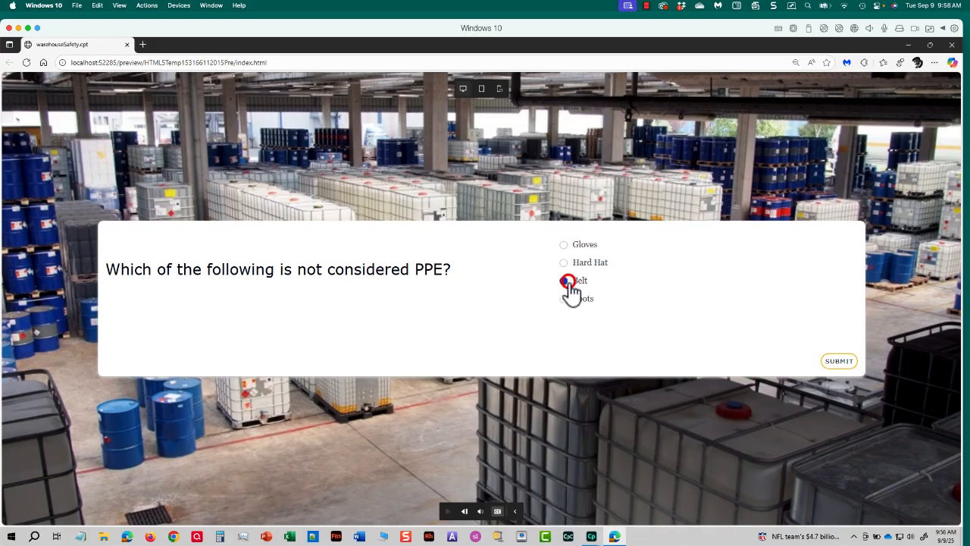
pyautogui.click(826, 367)
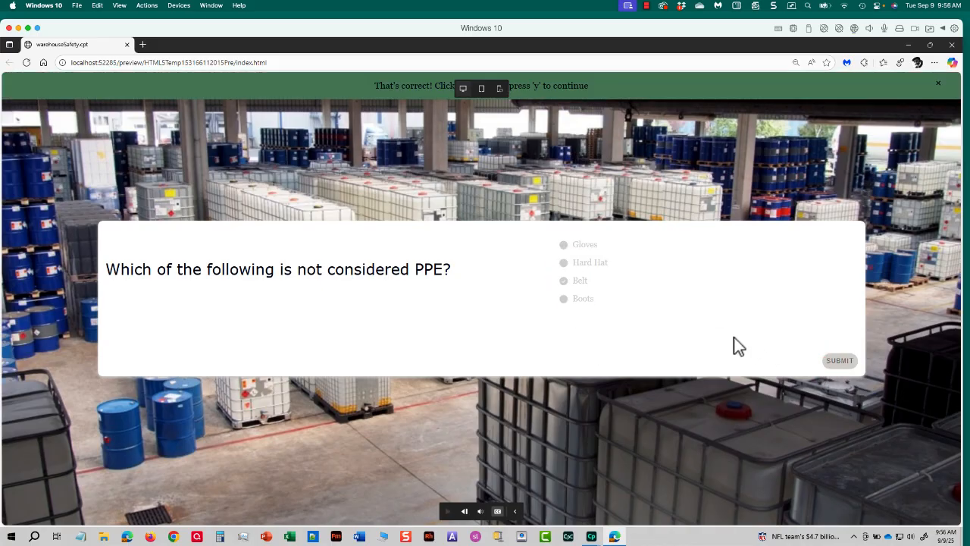
pyautogui.click(734, 337)
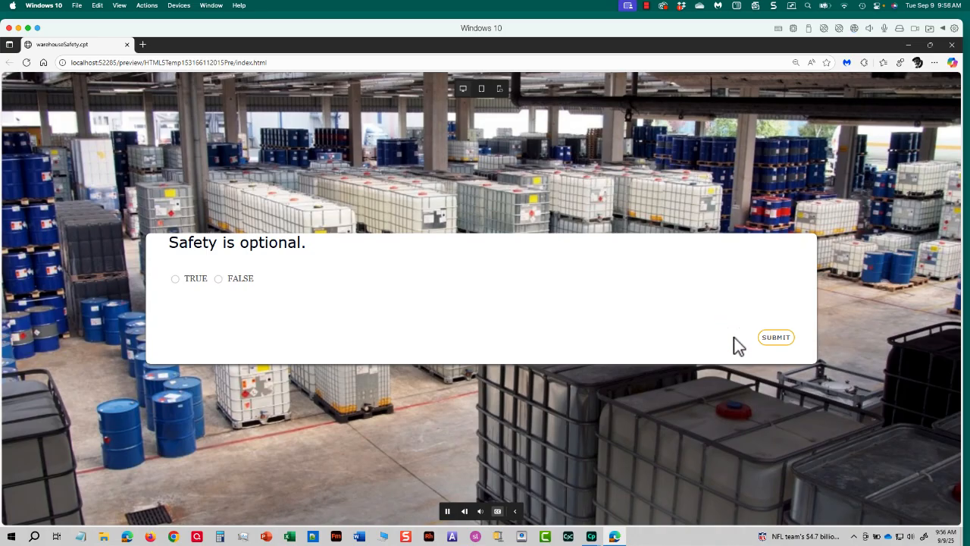
pyautogui.click(224, 281)
pyautogui.click(773, 342)
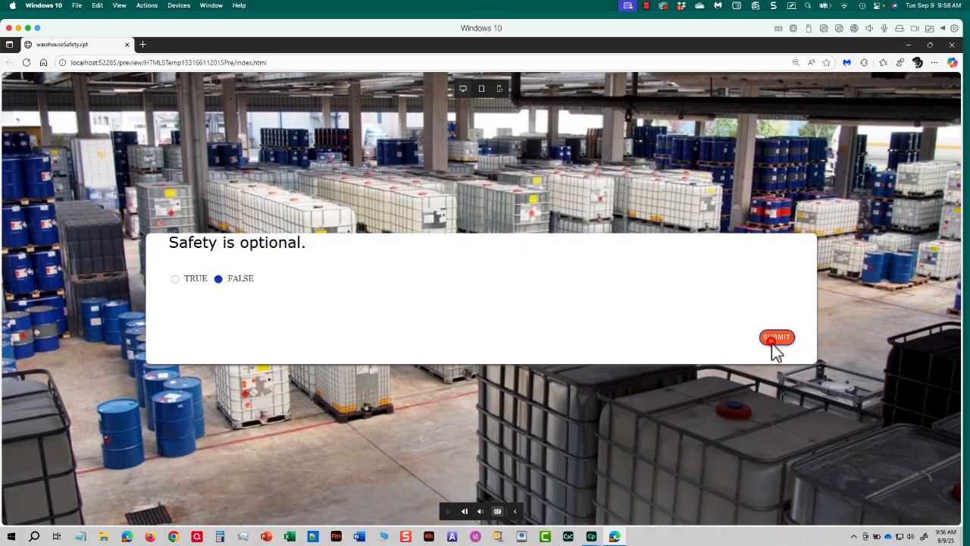
pyautogui.click(610, 337)
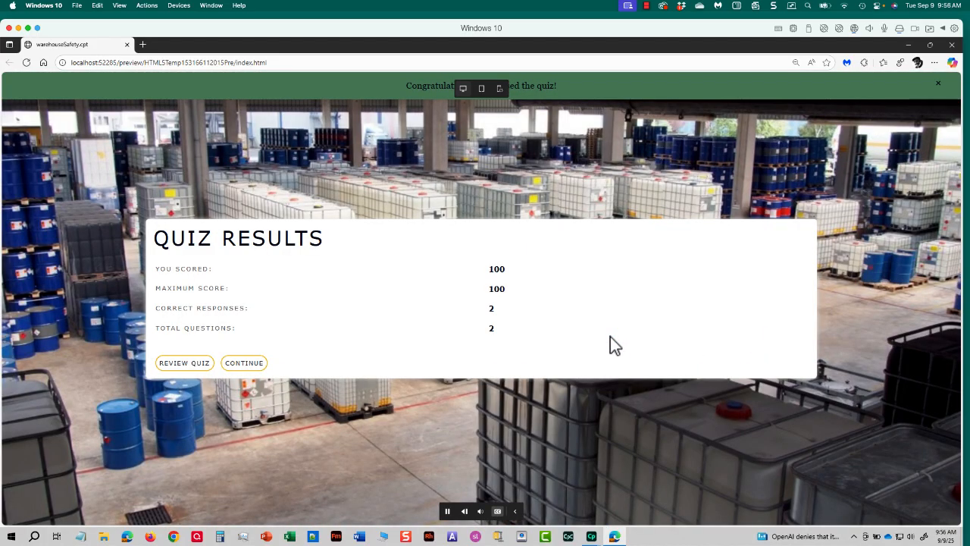
pyautogui.click(254, 364)
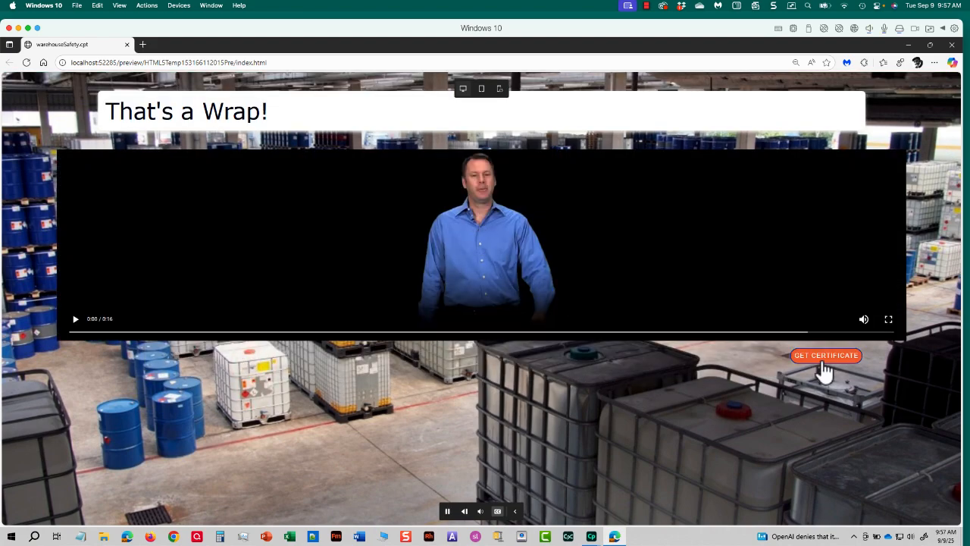
pyautogui.click(850, 361)
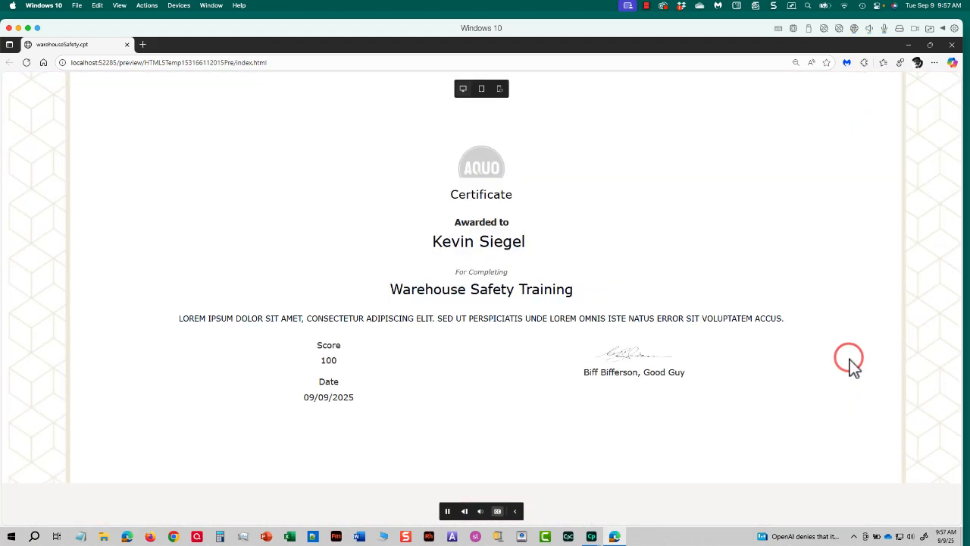